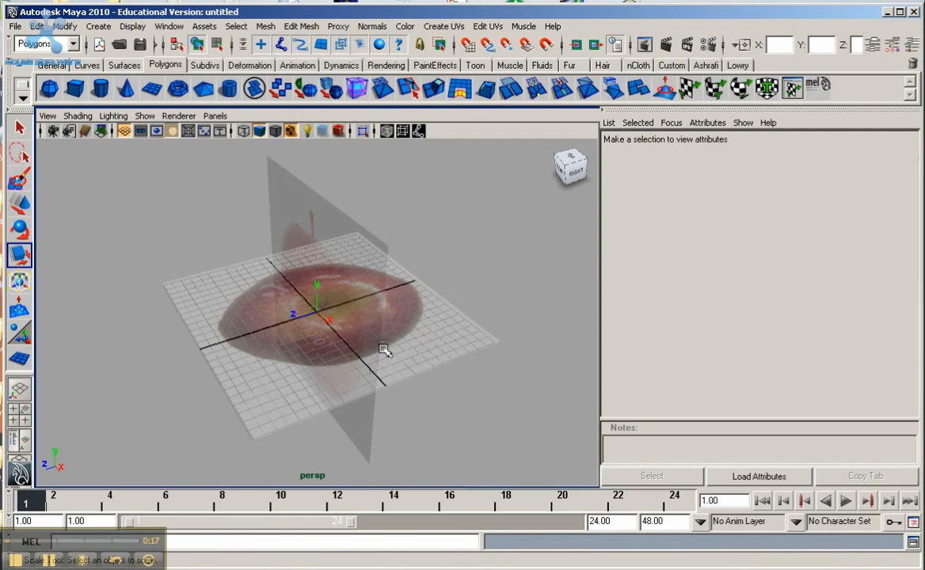
Examine the two crossed apple reference planes from several angles and distances, selecting the horizontal plane.
left_click_drag(382, 343, 418, 328, "alt")
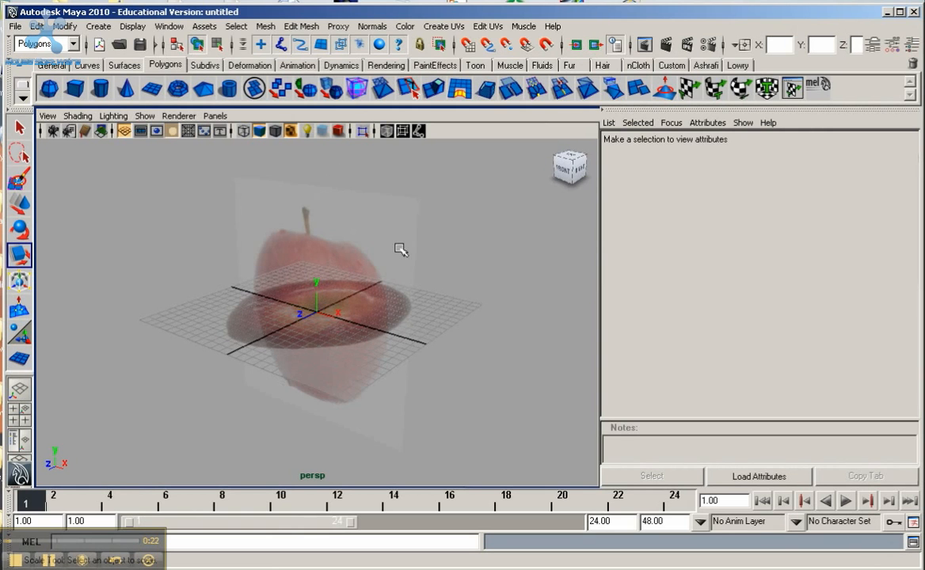
left_click(401, 249)
left_click(420, 348)
left_click_drag(448, 369, 473, 378, "alt")
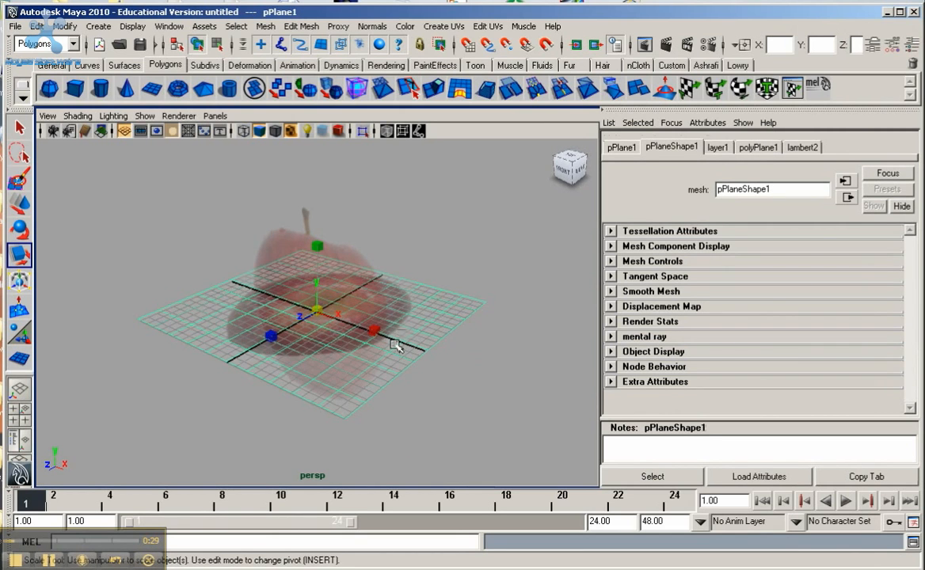
mouse_move(396, 340)
left_mouse_down("alt")
mouse_move(360, 317)
mouse_move(395, 351)
left_mouse_up("alt")
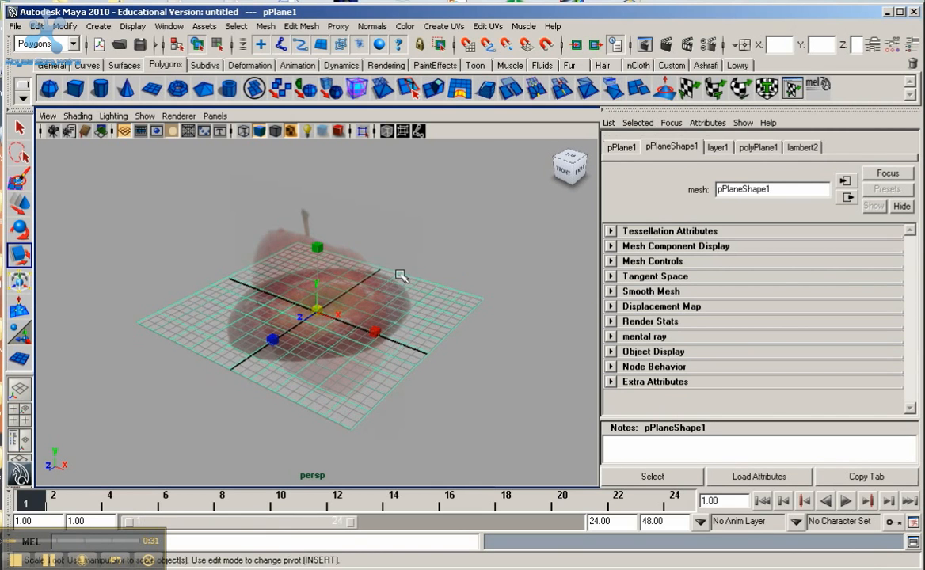
left_click_drag(339, 332, 399, 359, "alt")
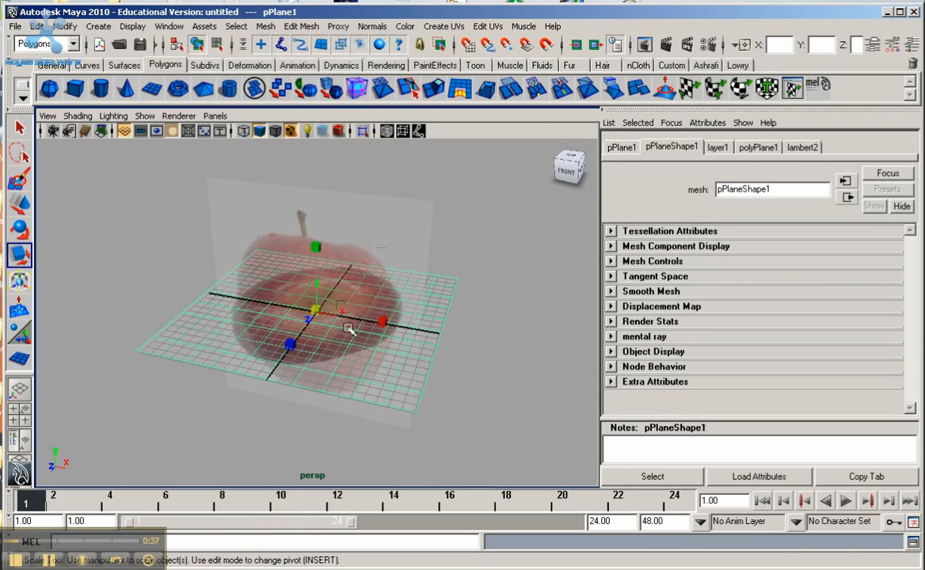
left_click_drag(348, 339, 410, 348, "alt")
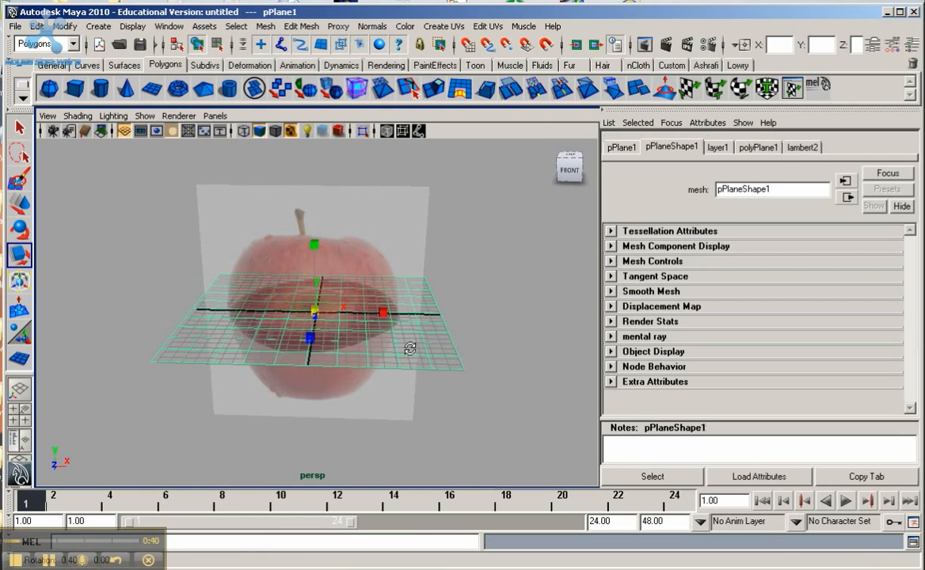
mouse_move(409, 348)
right_mouse_down("alt")
mouse_move(397, 354)
mouse_move(405, 351)
right_mouse_up("alt")
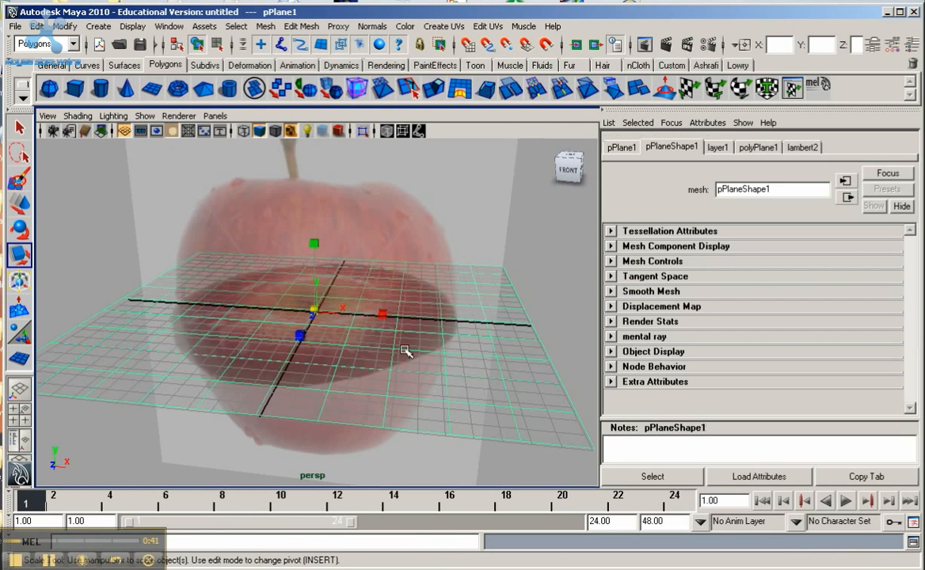
mouse_move(405, 351)
left_mouse_down("alt")
mouse_move(470, 386)
mouse_move(404, 354)
left_mouse_up("alt")
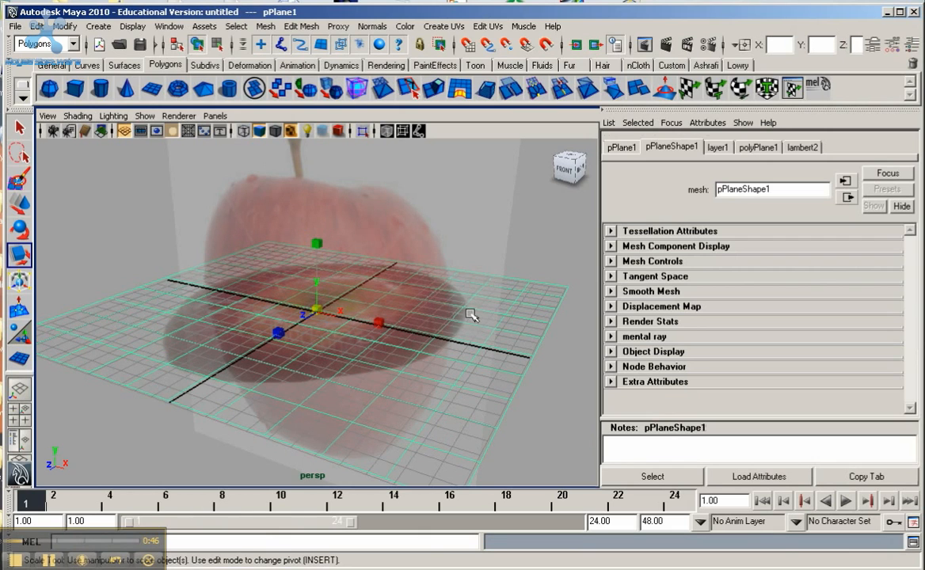
scroll(395, 317, "down", 1)
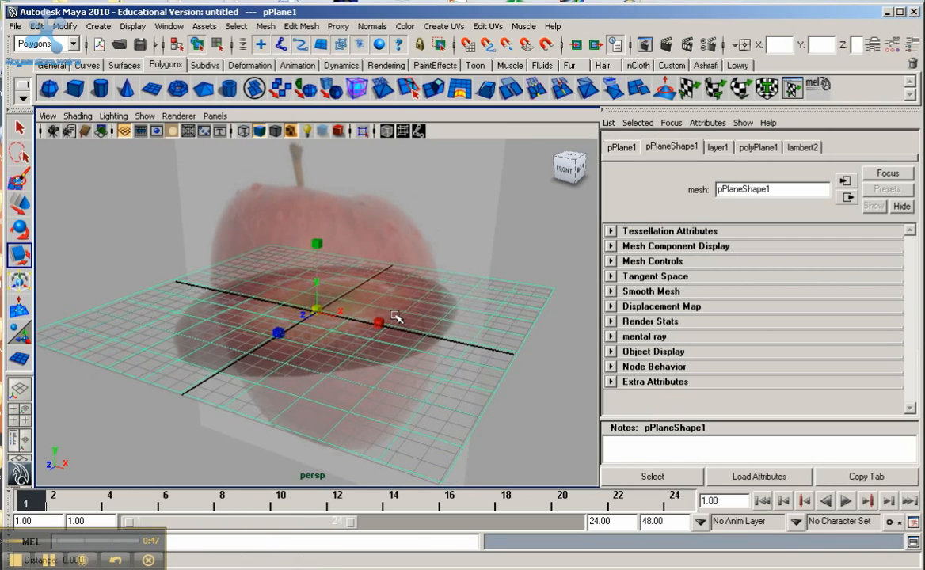
scroll(395, 318, "down", 2)
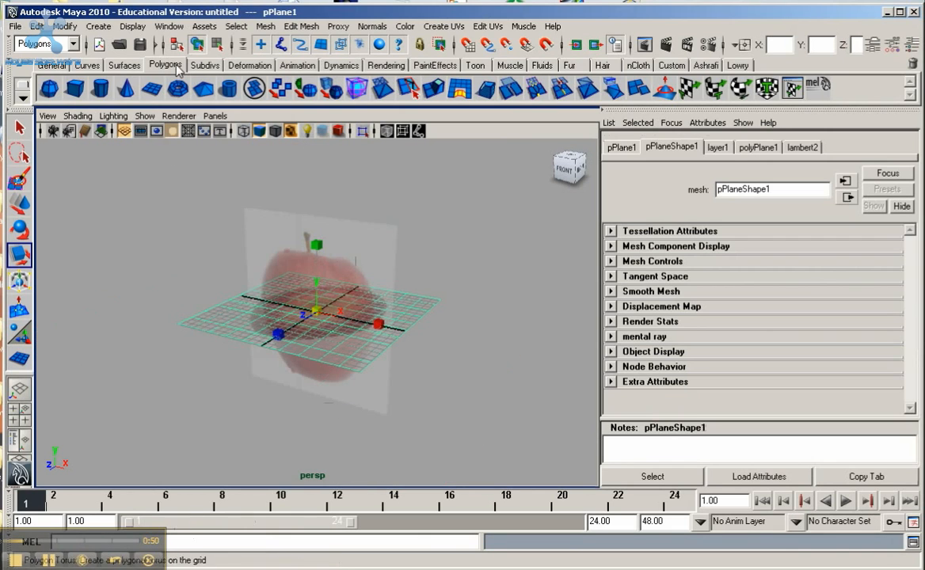
Open Hypershade and inspect the lambert2 material's attributes, including its transparency, with the Hypershade window minimised at the end.
left_click(170, 26)
mouse_move(194, 70)
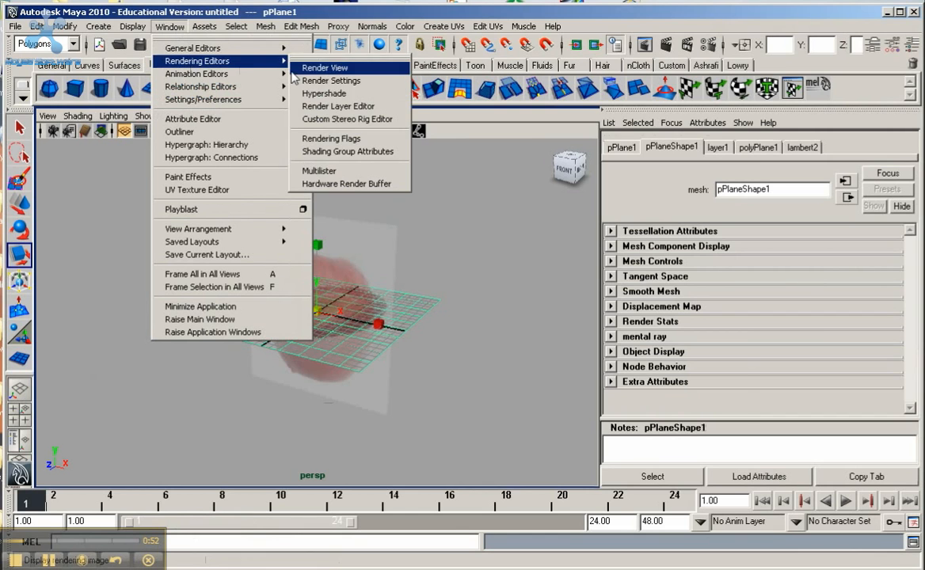
left_click(320, 93)
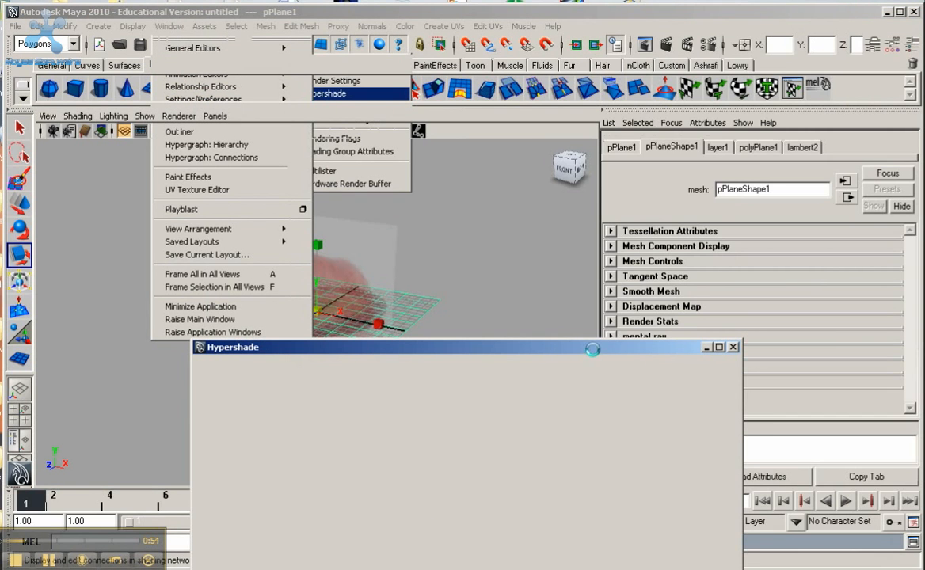
left_click_drag(562, 355, 574, 278)
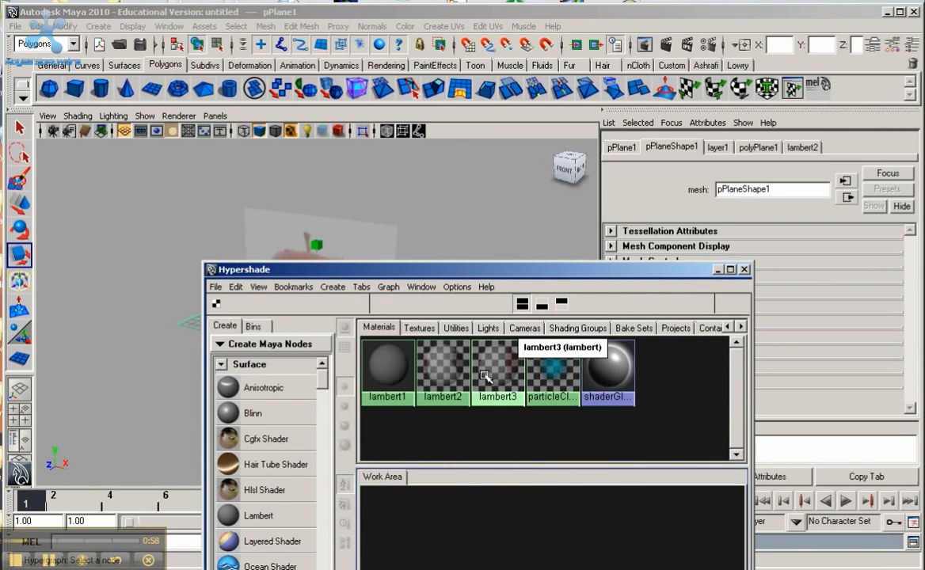
scroll(297, 356, "down", 2)
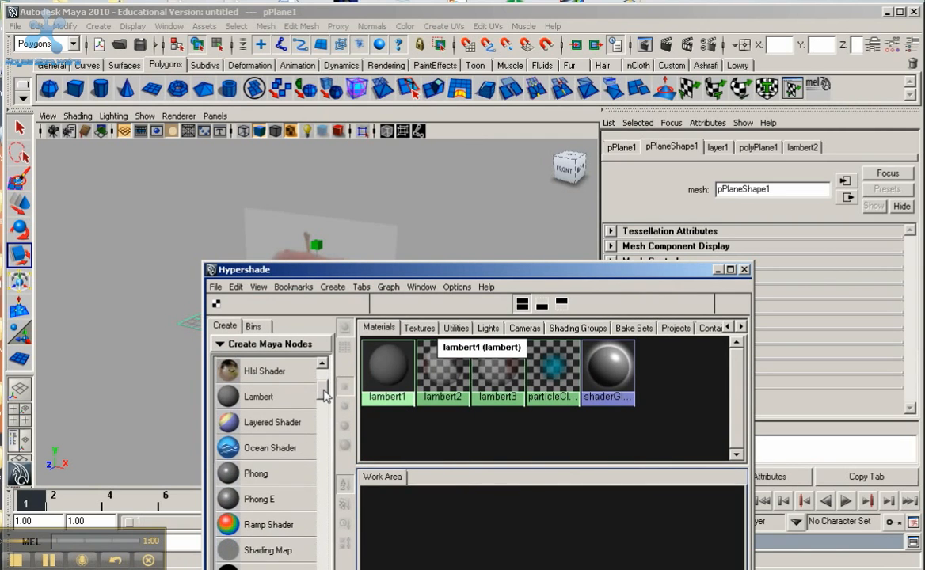
middle_click_drag(253, 400, 458, 375)
left_click(456, 374)
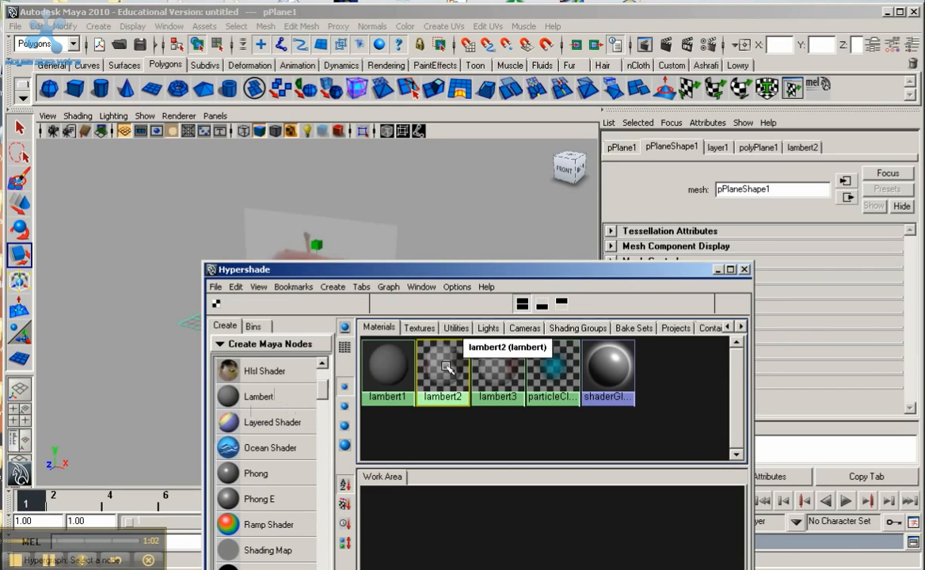
left_click_drag(588, 277, 420, 200)
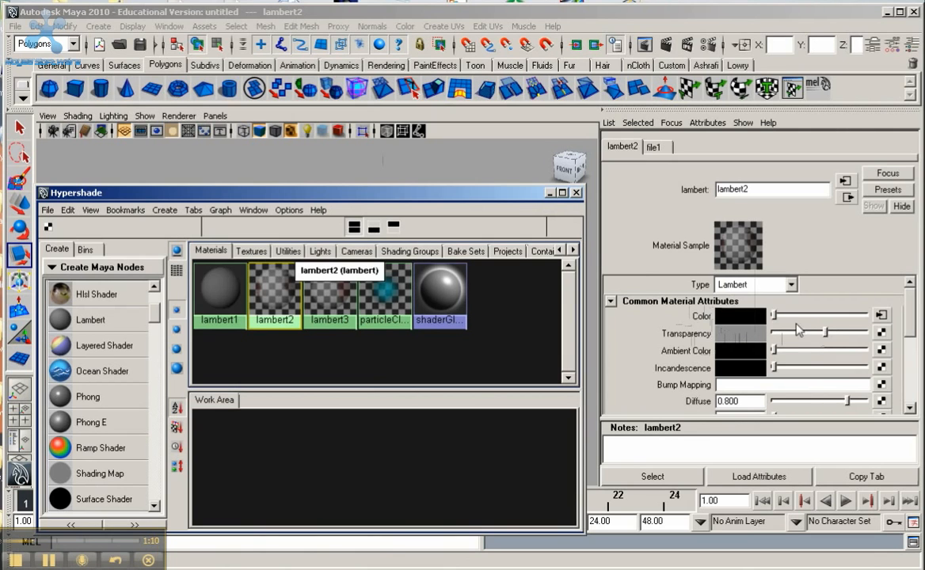
left_click(549, 194)
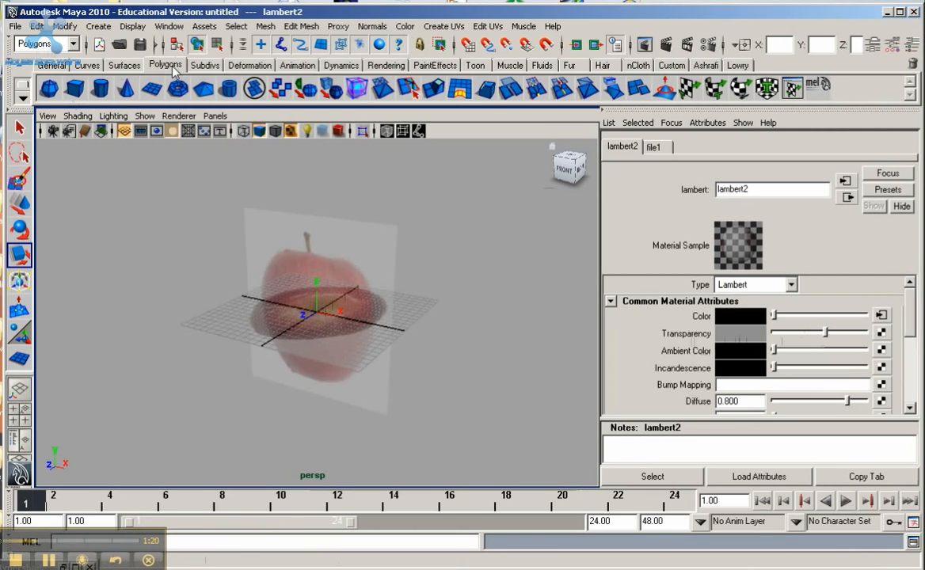
Create a polygon sphere with 14 axis and 14 height divisions, centred on the grid origin and enclosing the apple.
left_click(50, 90)
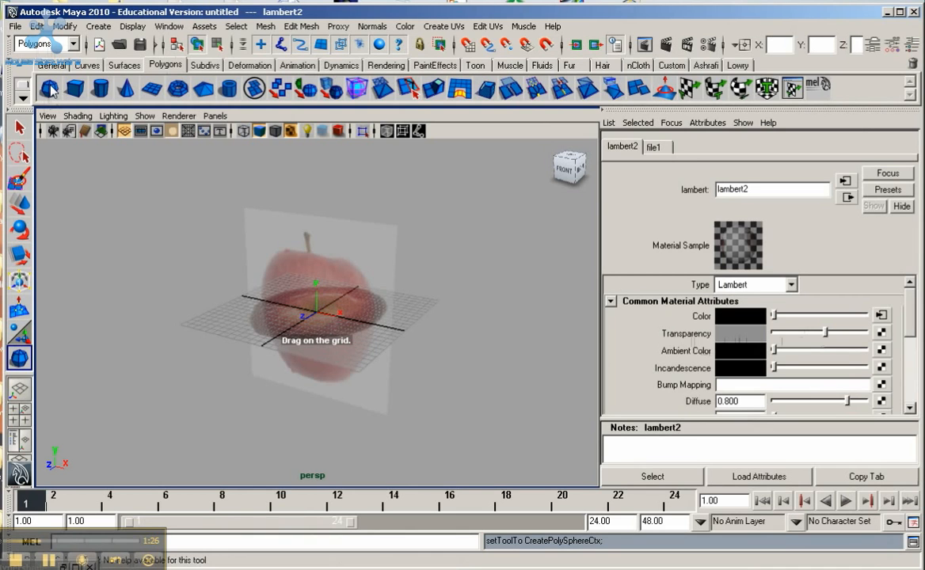
left_click(913, 46)
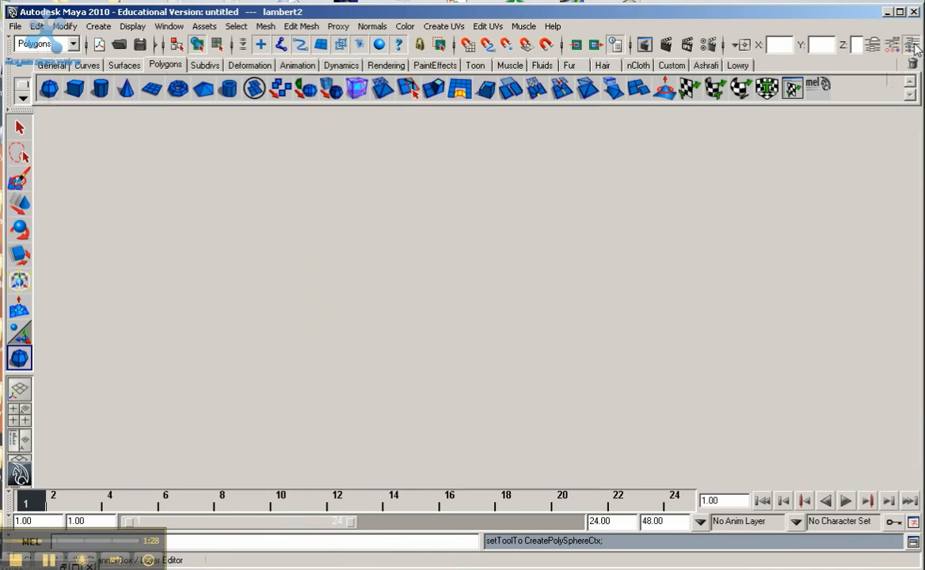
left_click(893, 46)
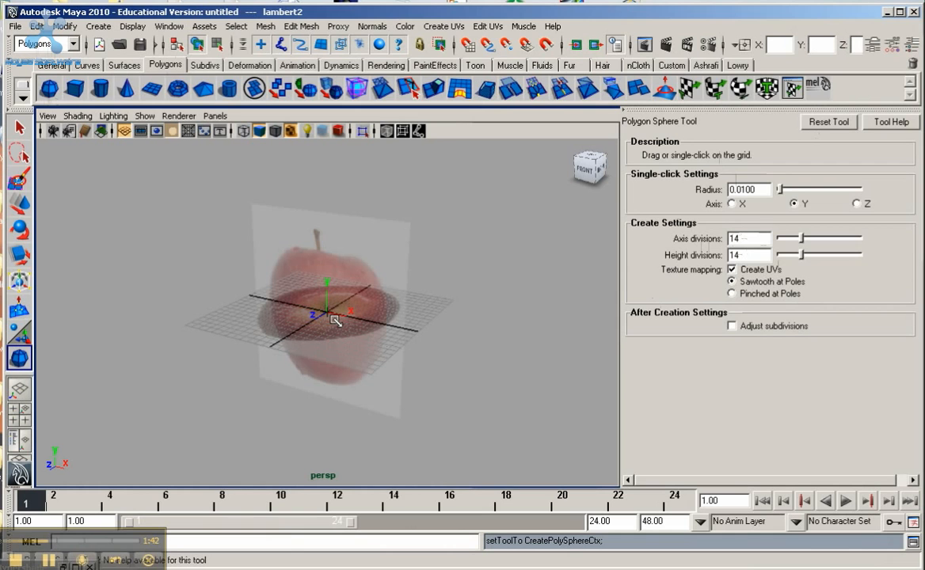
left_click_drag(327, 313, 399, 365)
Scale the sphere down uniformly in the top view, with X-Ray shading on, to roughly fit the apple's width.
key("r")
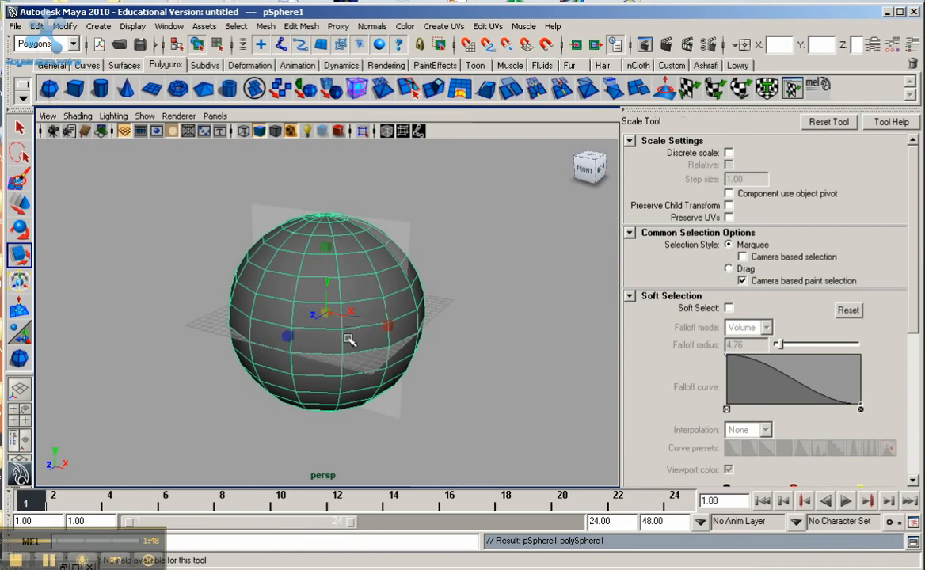
key("space")
left_click_drag(349, 339, 397, 314)
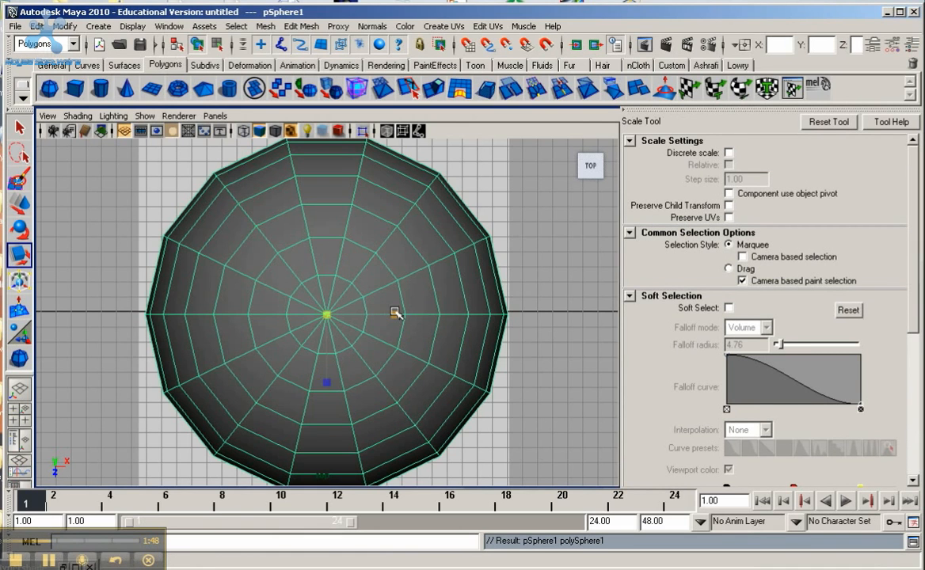
middle_click_drag(396, 314, 248, 316)
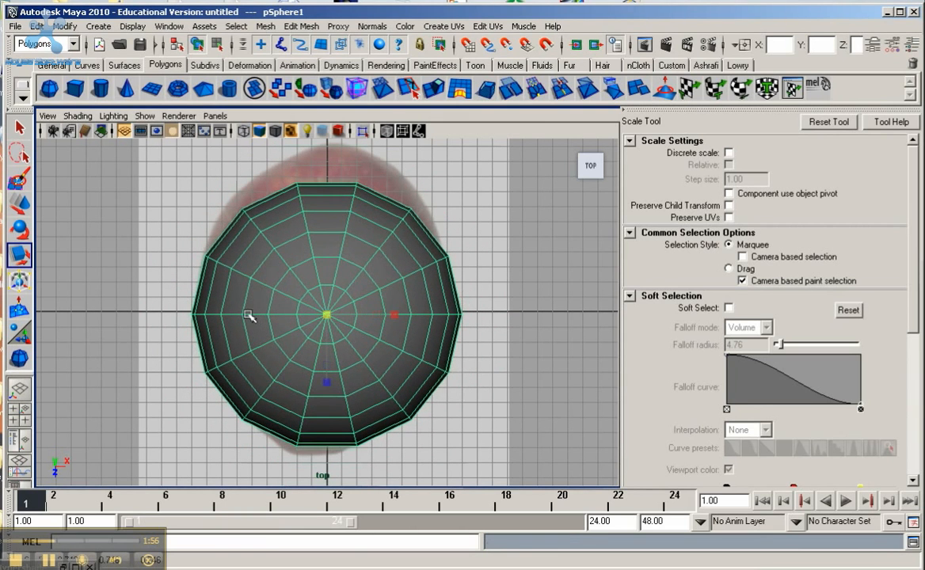
left_click(386, 132)
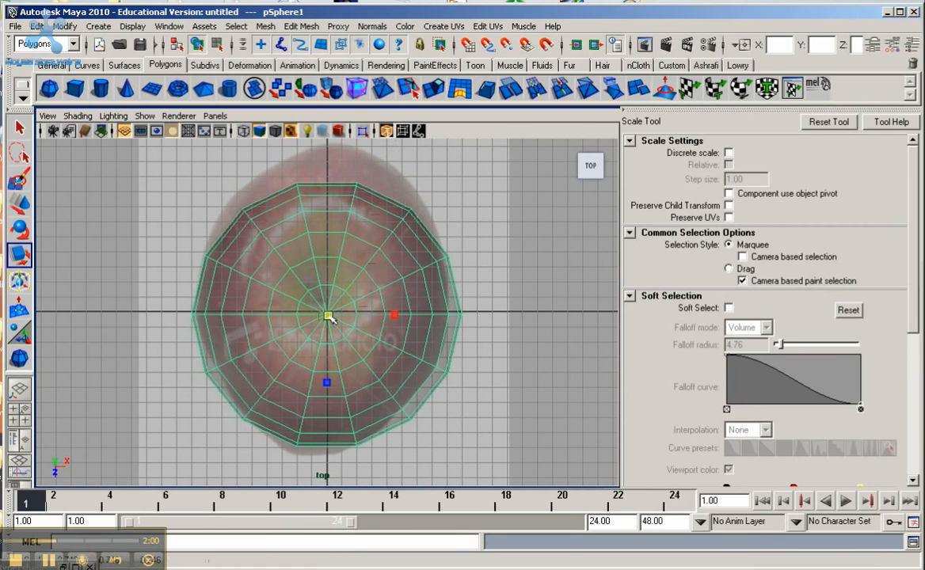
middle_click_drag(309, 294, 321, 313)
left_click_drag(321, 314, 321, 314)
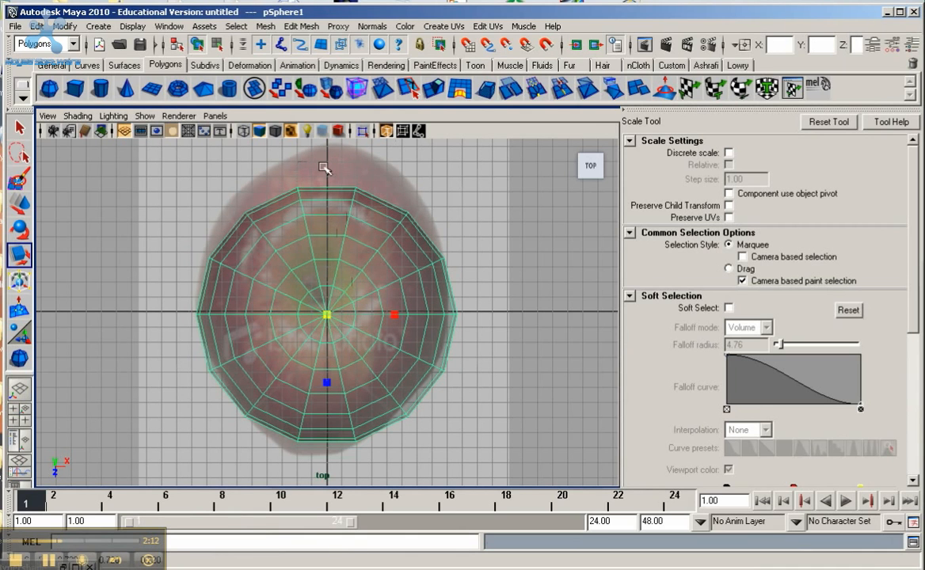
Enable X-Ray shading in the front view and move the sphere down and slightly left over the apple image.
key("space")
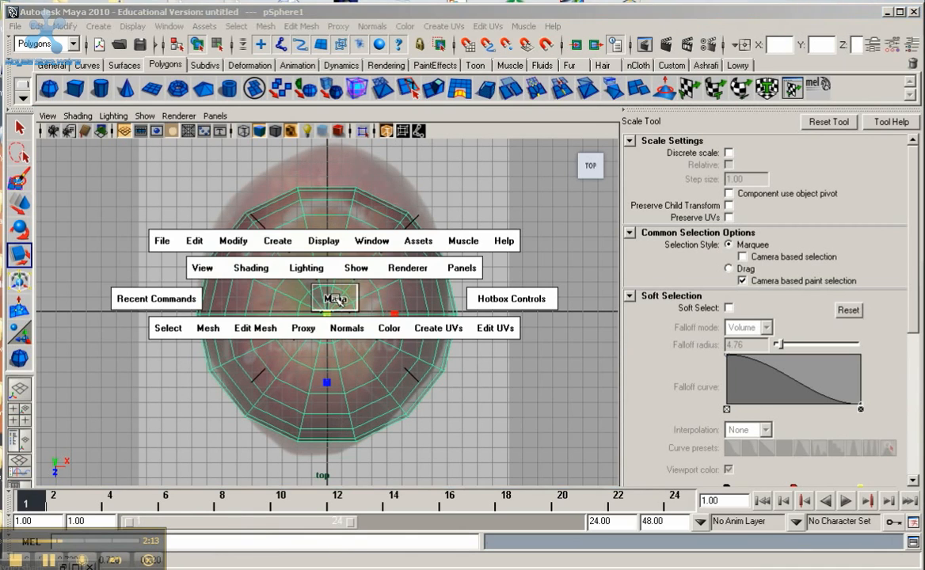
left_click_drag(335, 298, 339, 301)
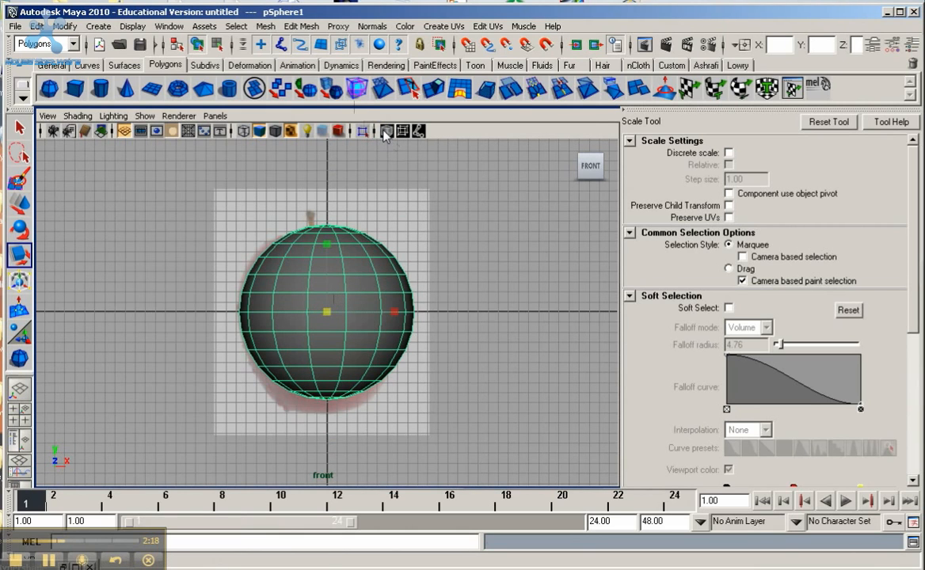
left_click(78, 116)
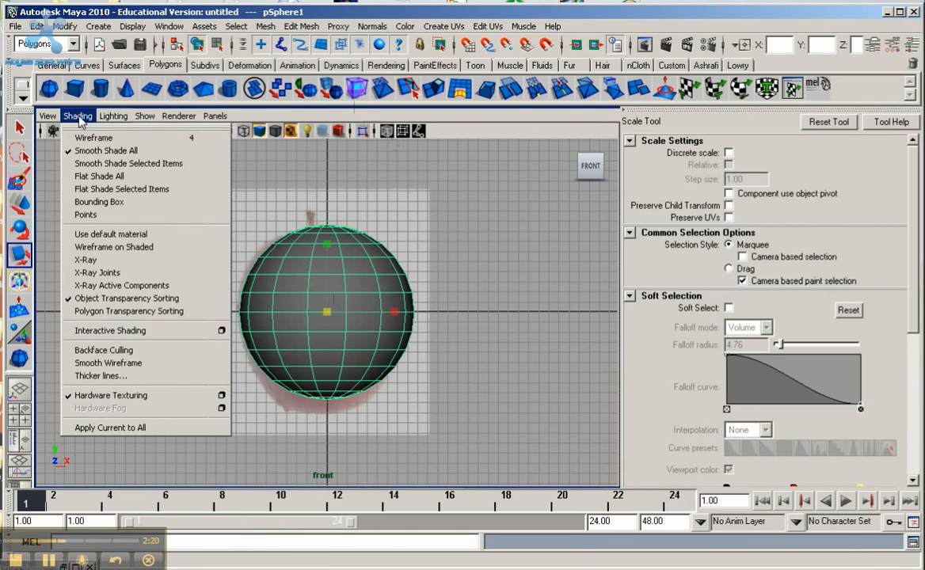
left_click(119, 260)
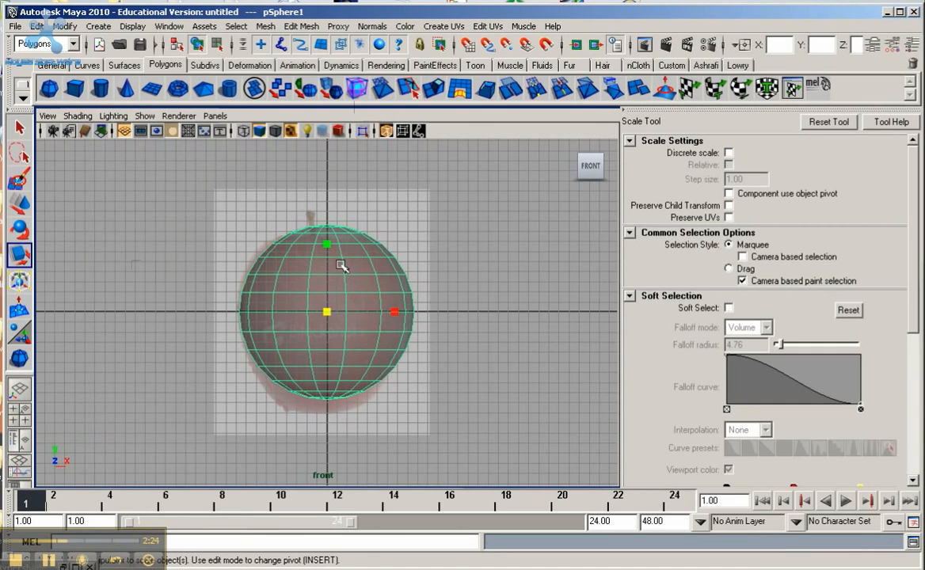
key("w")
mouse_move(326, 264)
left_mouse_down()
mouse_move(326, 310)
mouse_move(324, 274)
left_mouse_up()
left_click_drag(380, 320, 378, 321)
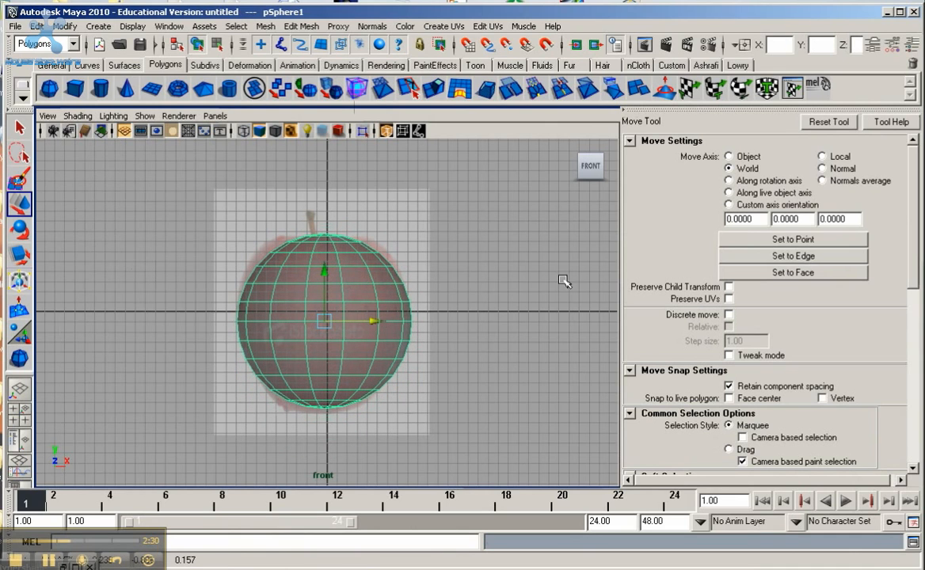
Switch the sphere to vertex component mode in the front view.
key("space")
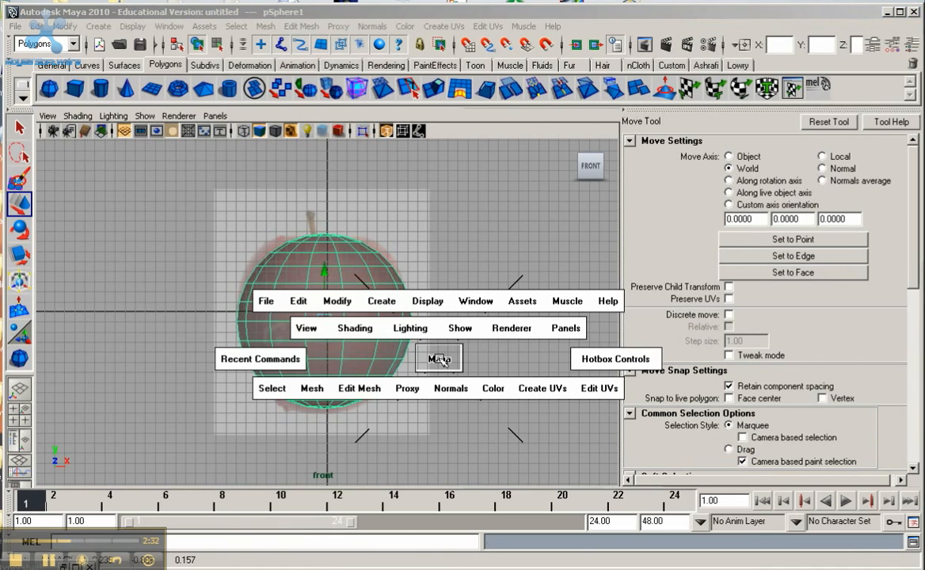
key("4")
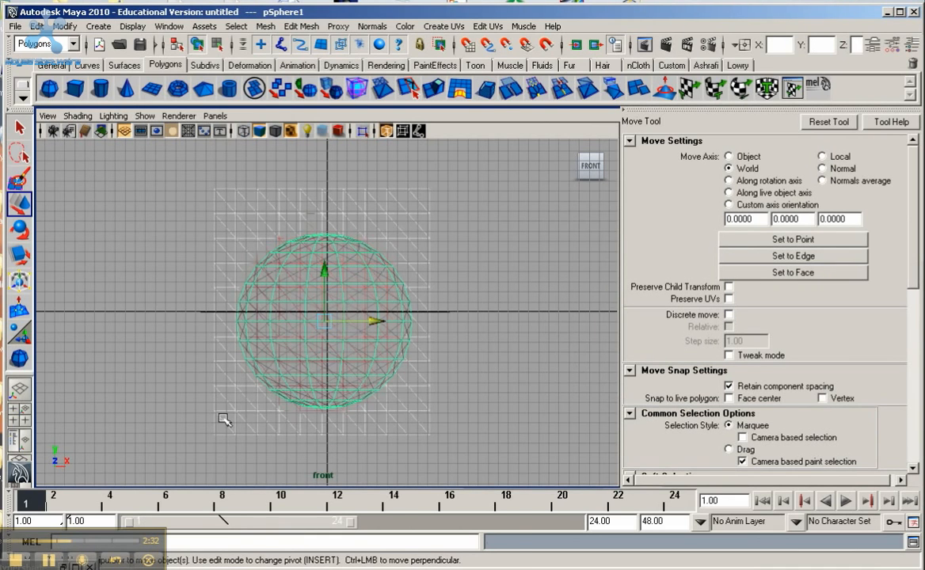
right_click_drag(441, 321, 446, 358)
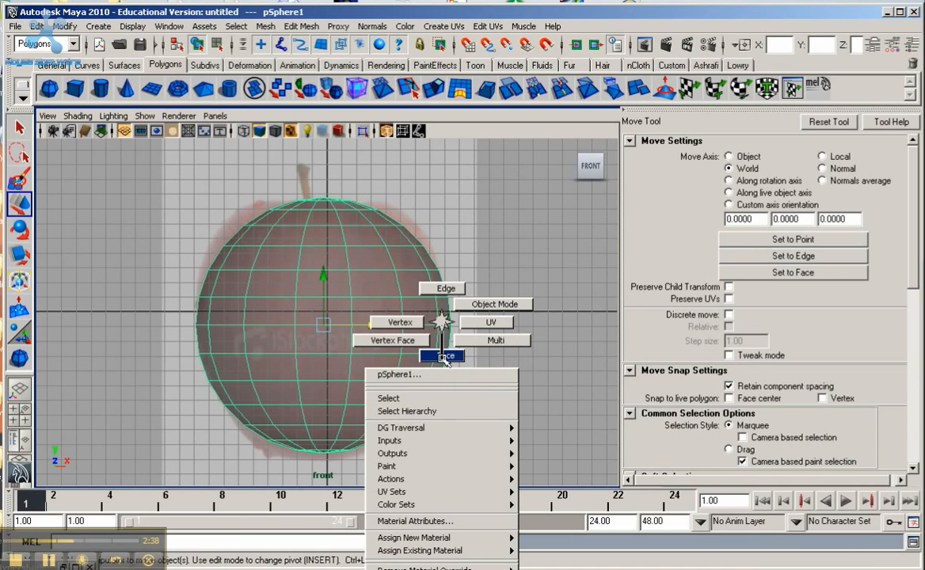
mouse_move(446, 358)
right_mouse_down()
mouse_move(396, 299)
mouse_move(402, 275)
mouse_move(463, 323)
mouse_move(475, 301)
mouse_move(406, 277)
mouse_move(438, 352)
right_mouse_up()
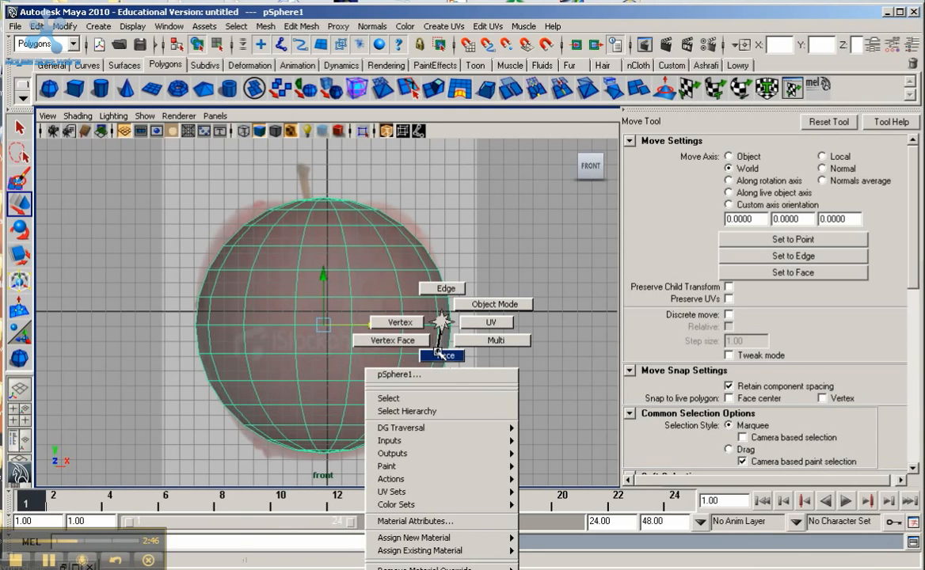
right_click_drag(438, 350, 438, 290)
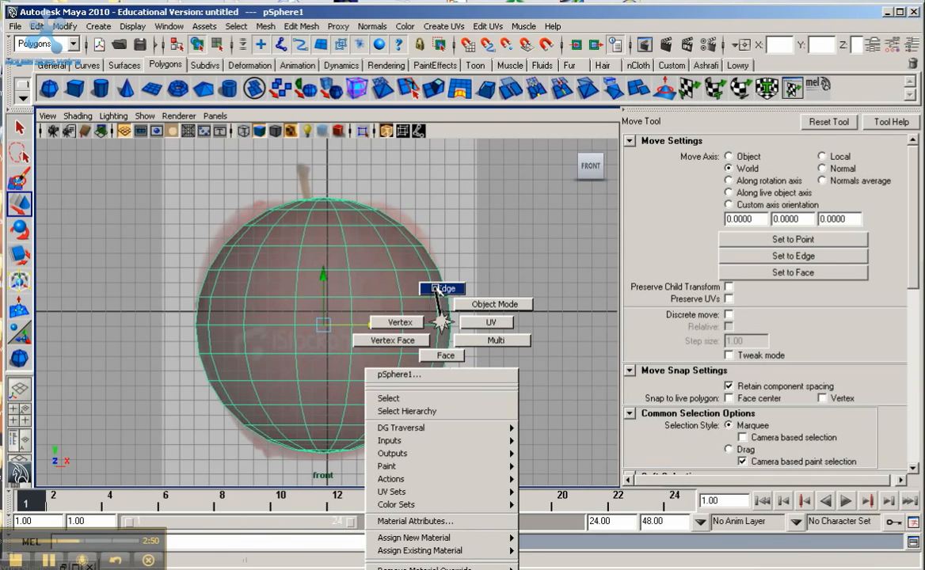
right_click_drag(437, 290, 412, 326)
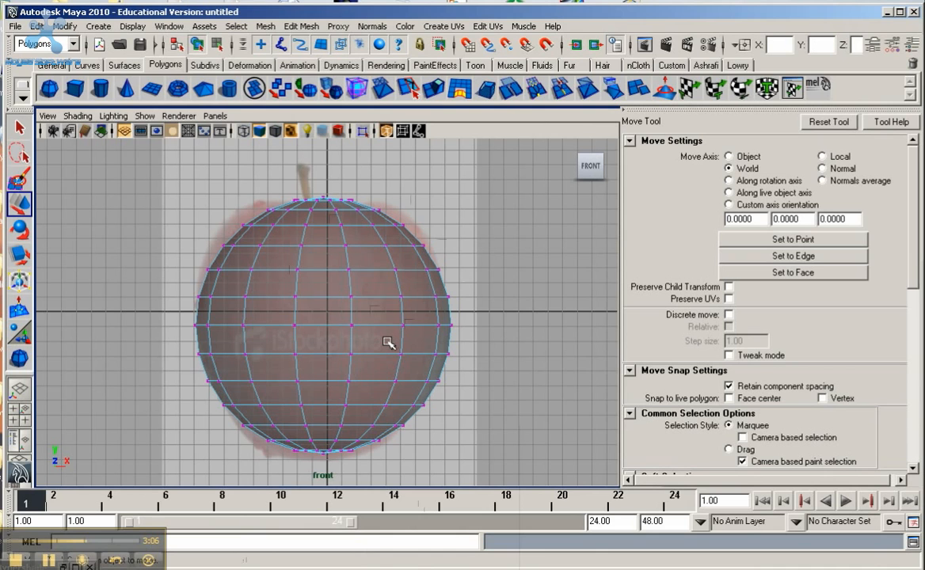
Scale the second-lowest vertex ring outward in the front view and move it down towards the apple's base outline.
scroll(405, 434, "up", 2)
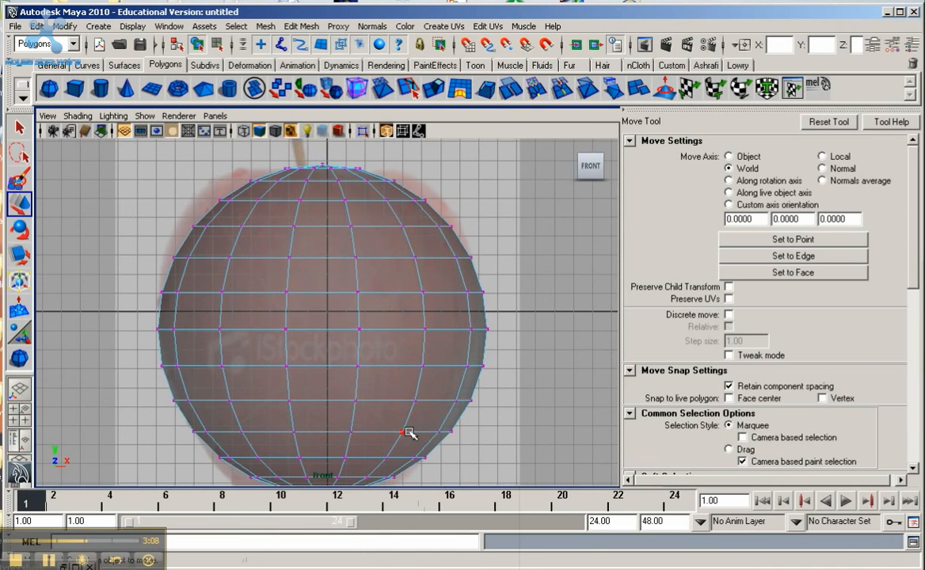
middle_click_drag(443, 412, 439, 286, "alt")
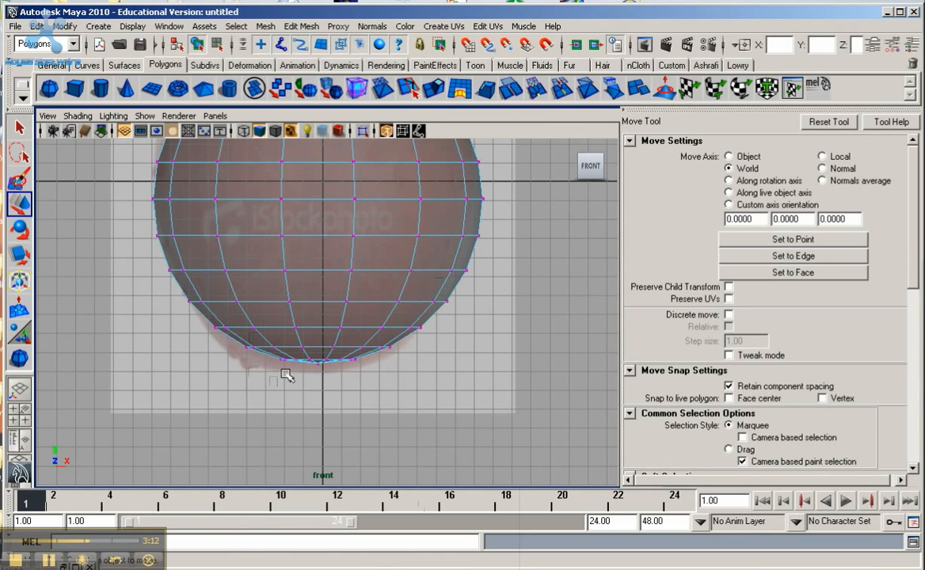
left_click_drag(228, 339, 435, 357)
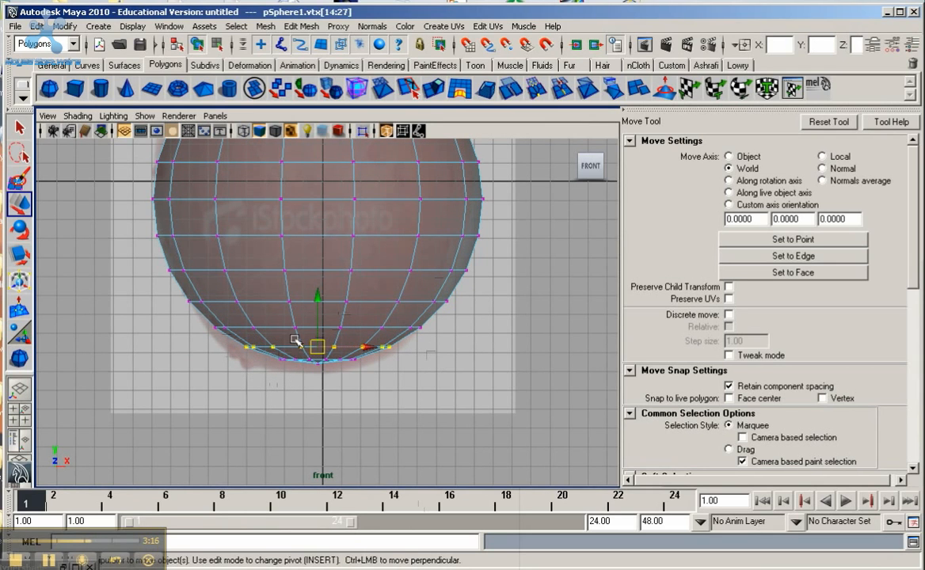
key("r")
mouse_move(325, 348)
left_mouse_down()
mouse_move(351, 348)
mouse_move(324, 346)
mouse_move(342, 345)
left_mouse_up()
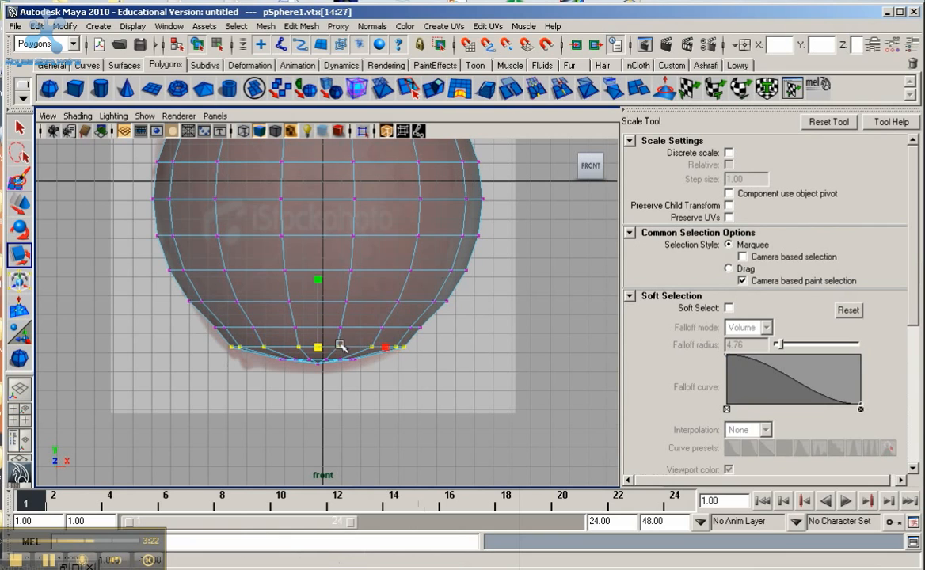
key("w")
left_click_drag(318, 285, 318, 308)
Widen the third-lowest vertex ring along the X axis to match the apple's lower sides.
left_click_drag(196, 321, 450, 337)
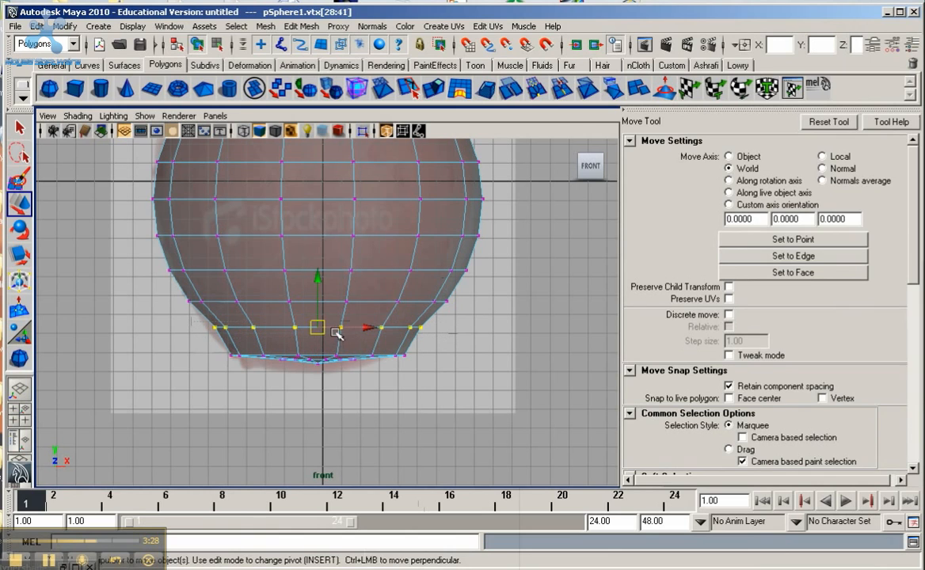
key("r")
left_click_drag(386, 330, 396, 330)
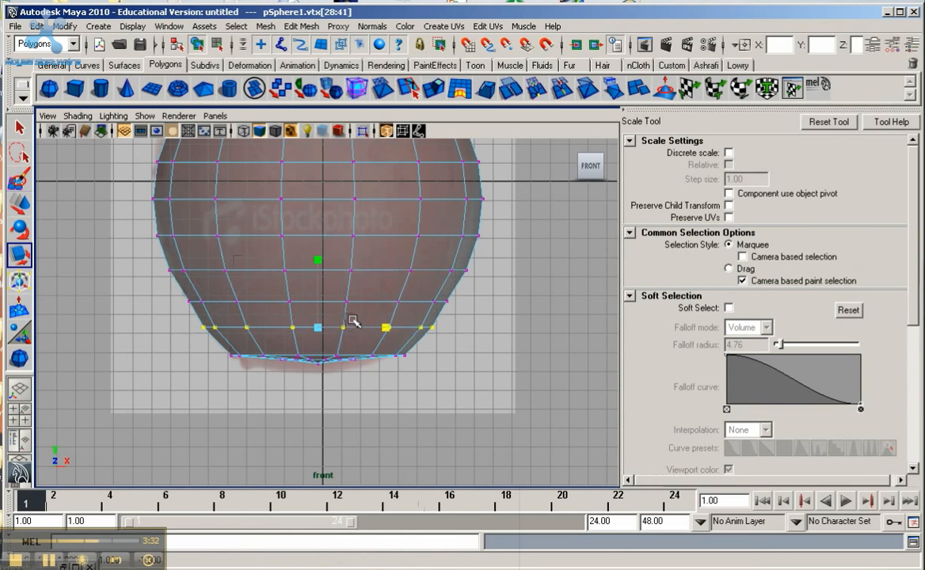
Adjust the width of the first two vertex rings above the sphere's equator, scaling the second slightly outward along X.
scroll(367, 316, "down", 3)
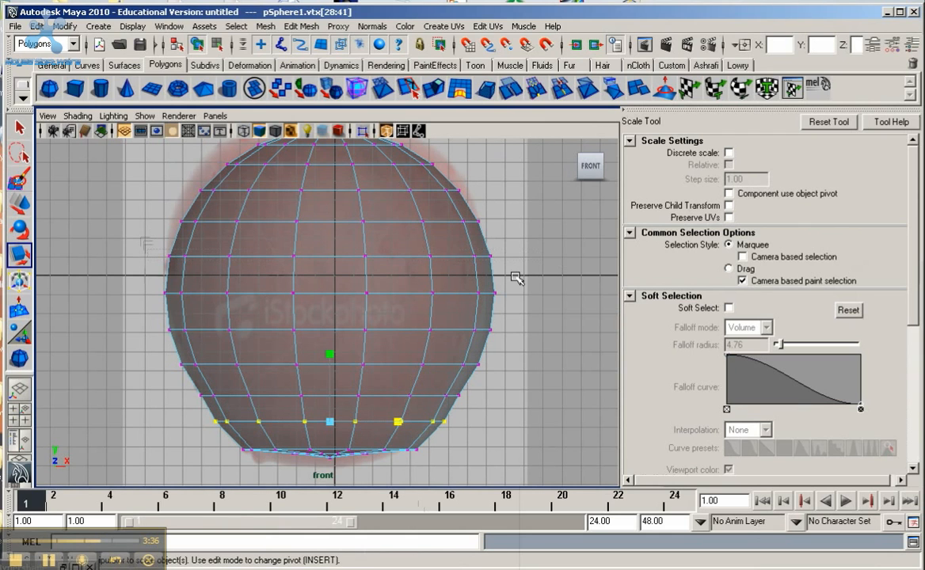
left_click_drag(513, 273, 518, 273)
left_click_drag(398, 257, 397, 258)
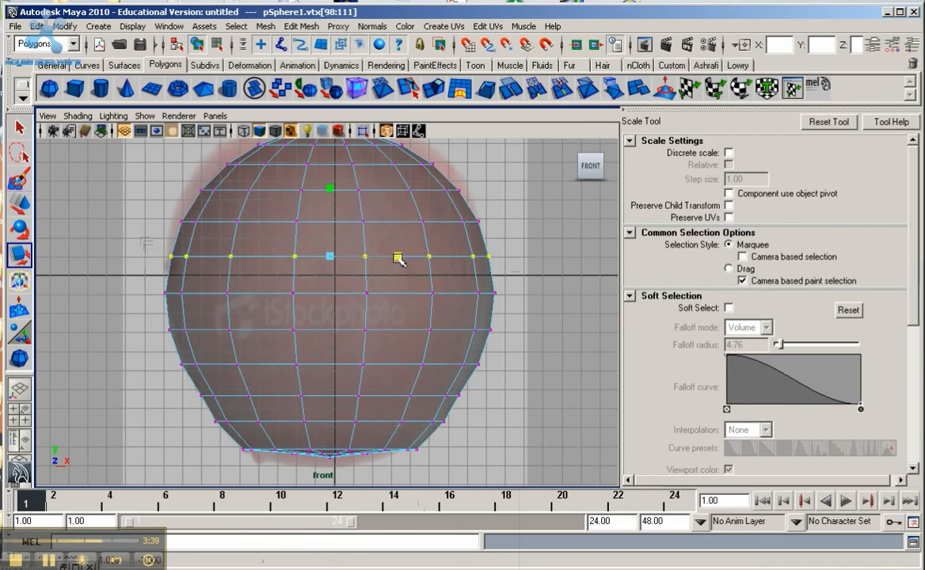
mouse_move(414, 227)
left_mouse_down()
mouse_move(458, 247)
mouse_move(526, 227)
mouse_move(401, 224)
left_mouse_up()
middle_click_drag(415, 241, 415, 332, "alt")
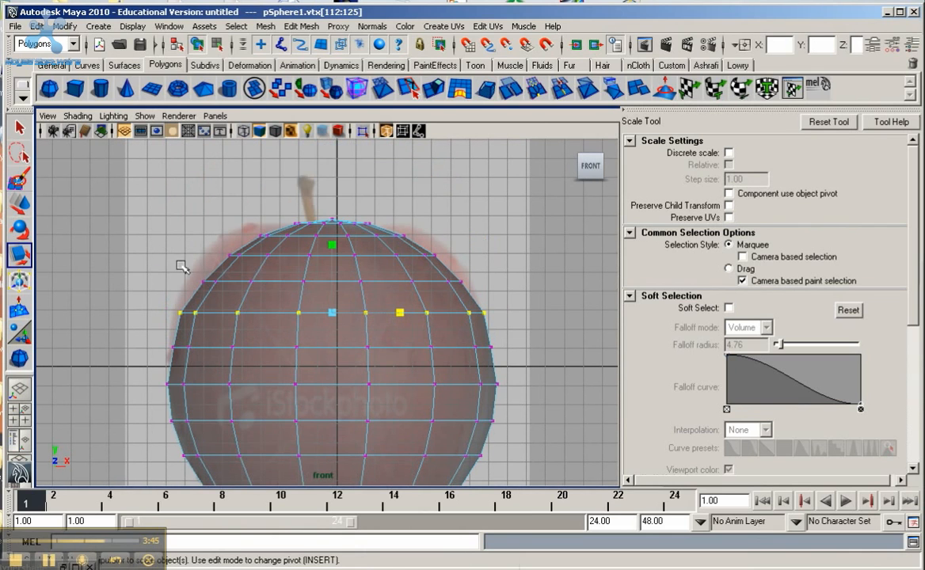
Widen the third, fourth and fifth vertex rings above the equator along X to fill out the apple's shoulders.
left_click_drag(180, 267, 496, 289)
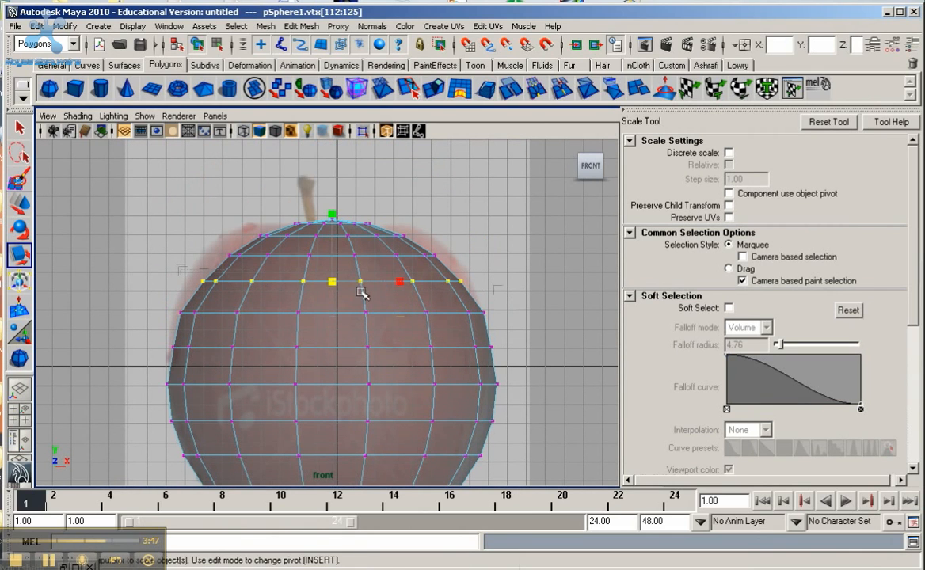
left_click_drag(403, 279, 407, 280)
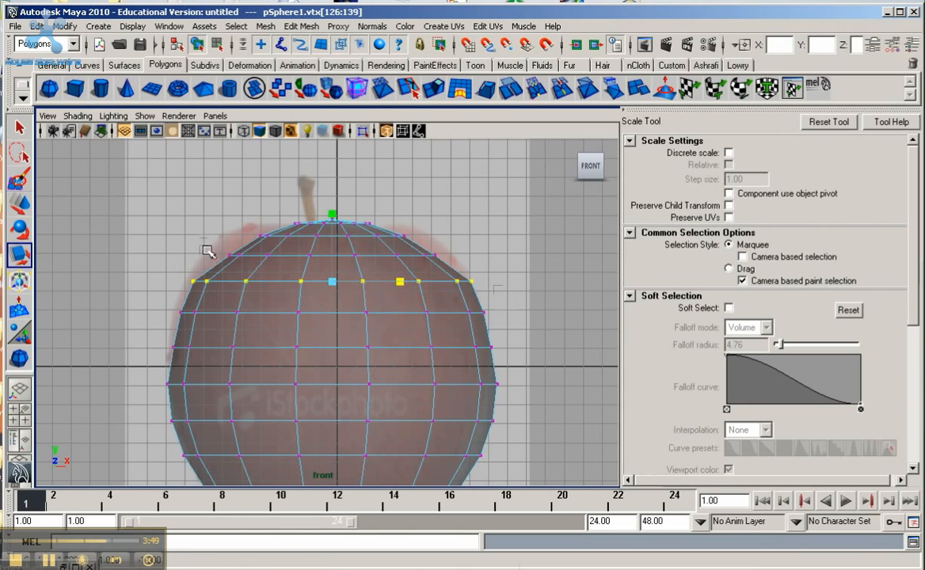
left_click_drag(209, 249, 470, 269)
left_click_drag(415, 257, 402, 257)
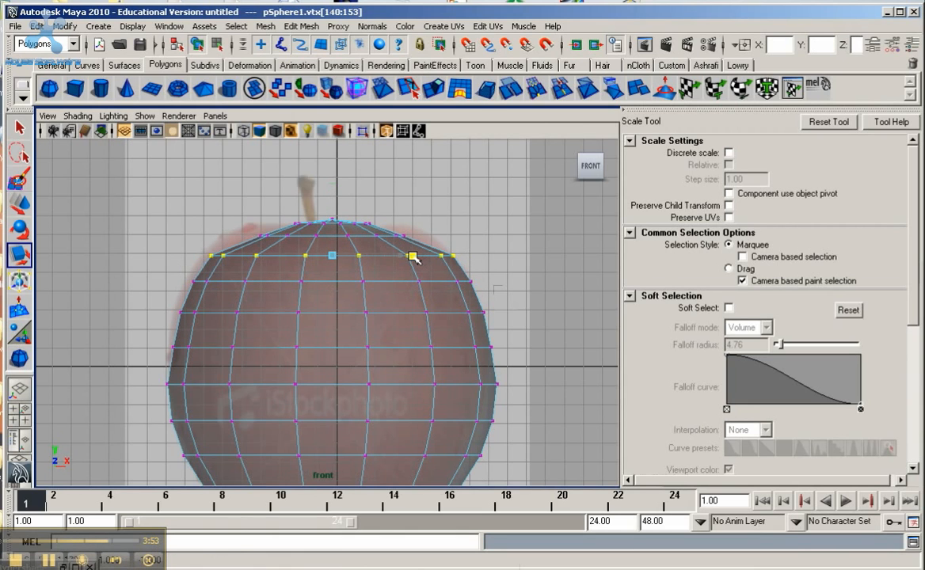
left_click_drag(246, 231, 433, 235)
Move the left-half vertices of the first four rings above the equator left along X to meet the apple's outline.
left_click_drag(175, 269, 321, 293)
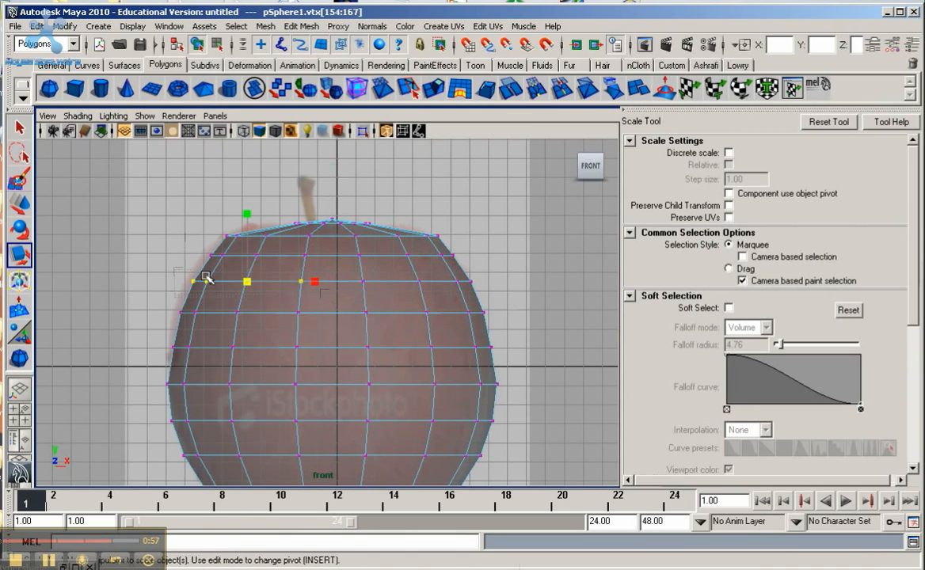
key("w")
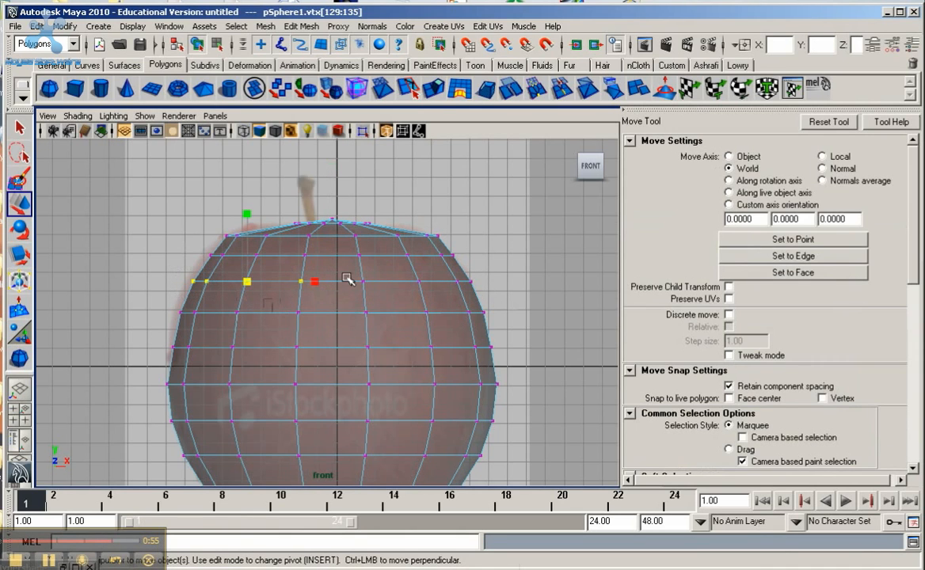
left_click_drag(301, 283, 288, 282)
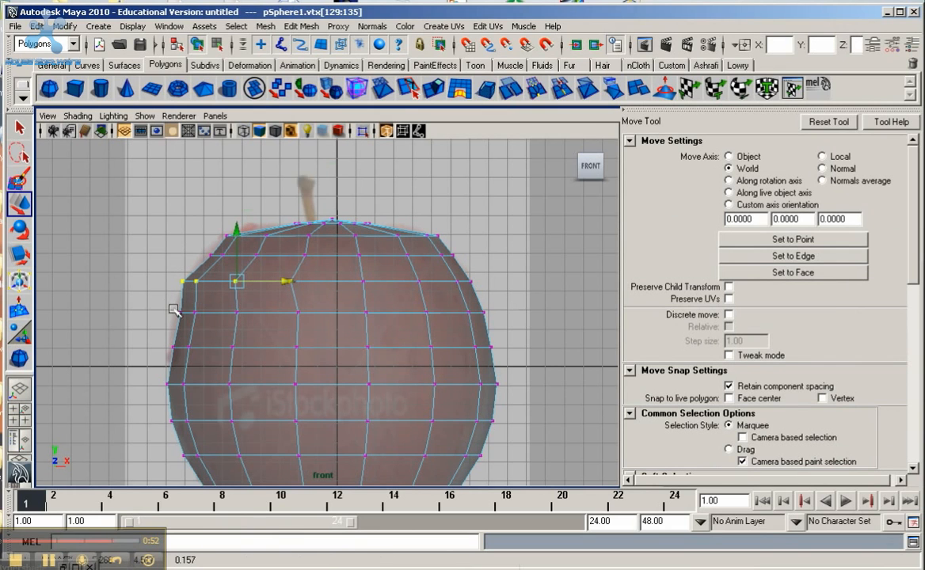
left_click_drag(171, 307, 285, 311)
left_click_drag(158, 333, 287, 340)
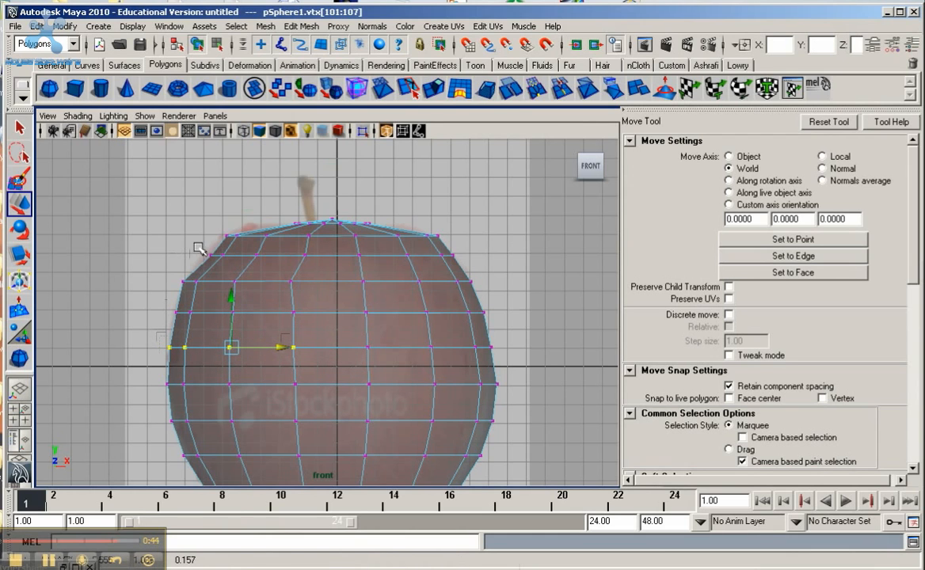
left_click_drag(333, 264, 299, 251)
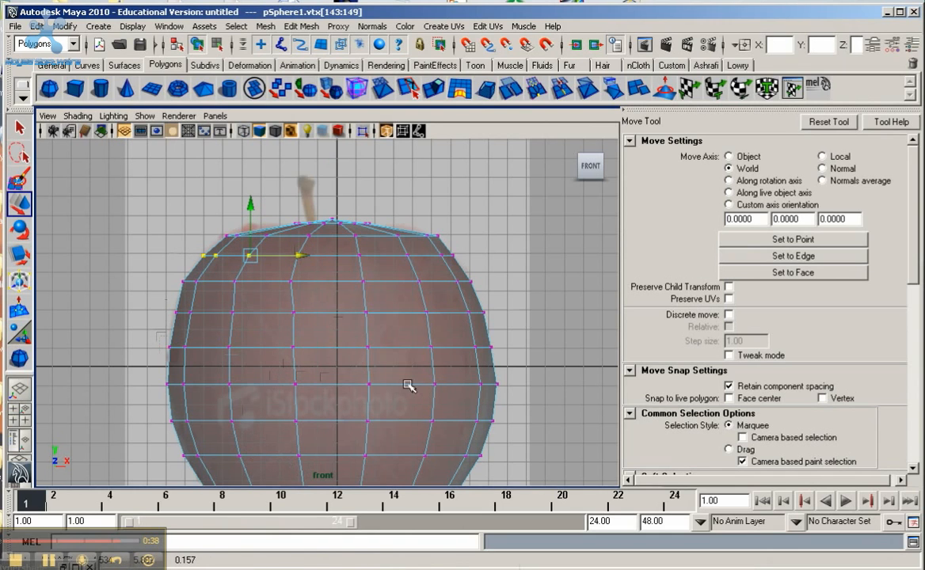
Frame the sphere's lowest vertex rings closely against the apple's base in the front view.
middle_click_drag(417, 390, 415, 254, "alt")
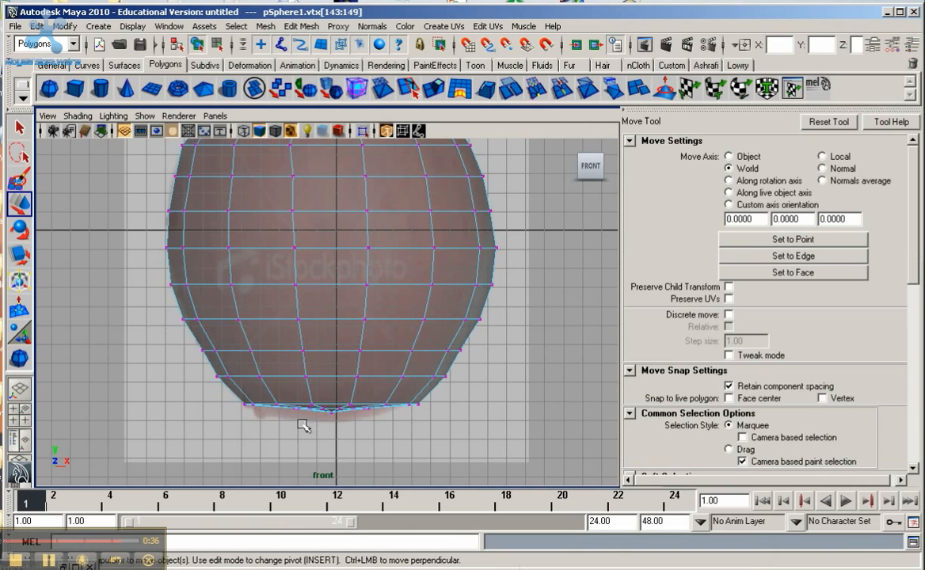
scroll(324, 434, "up", 2)
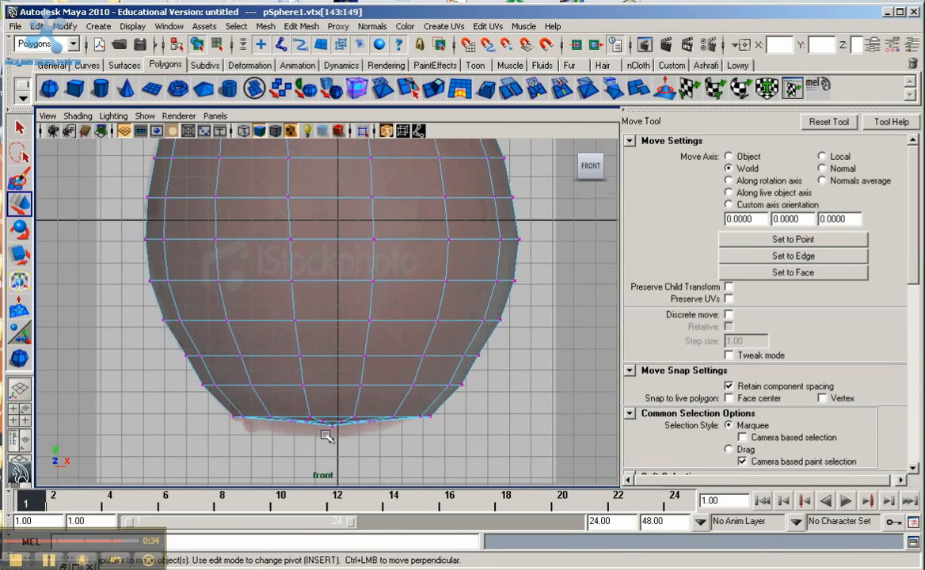
scroll(321, 437, "up", 1)
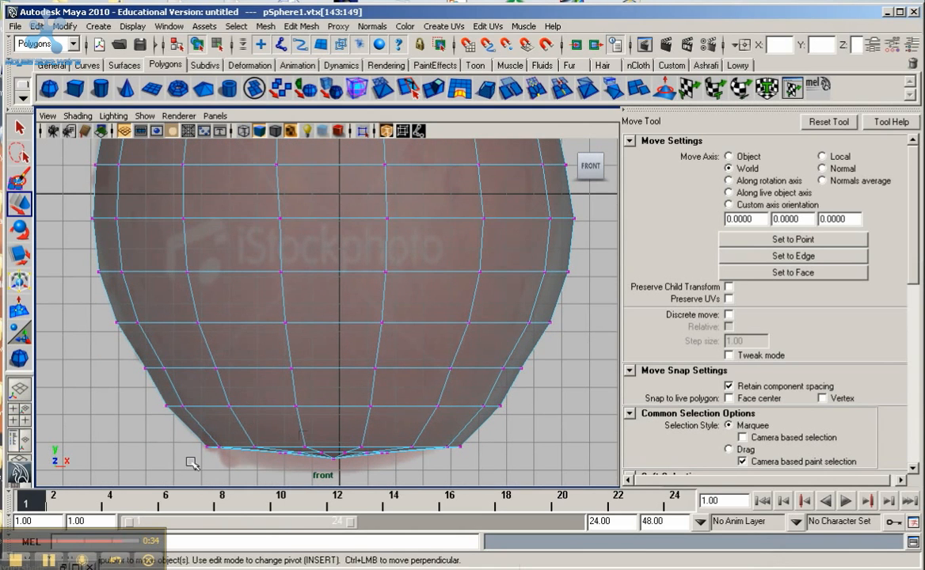